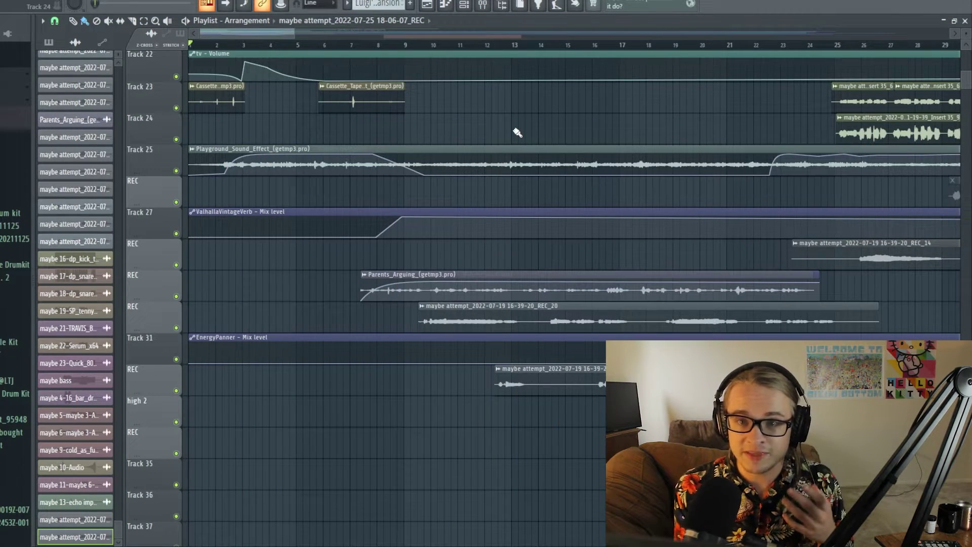
Select ASIO4ALL v2 as the audio device in the audio settings.
scroll(521, 120, down, 1)
click(37, 2)
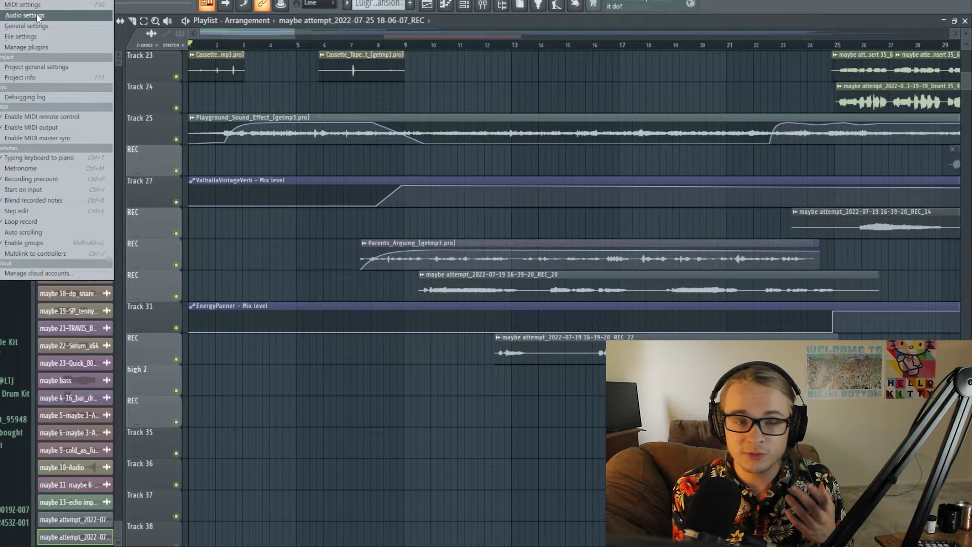
click(11, 19)
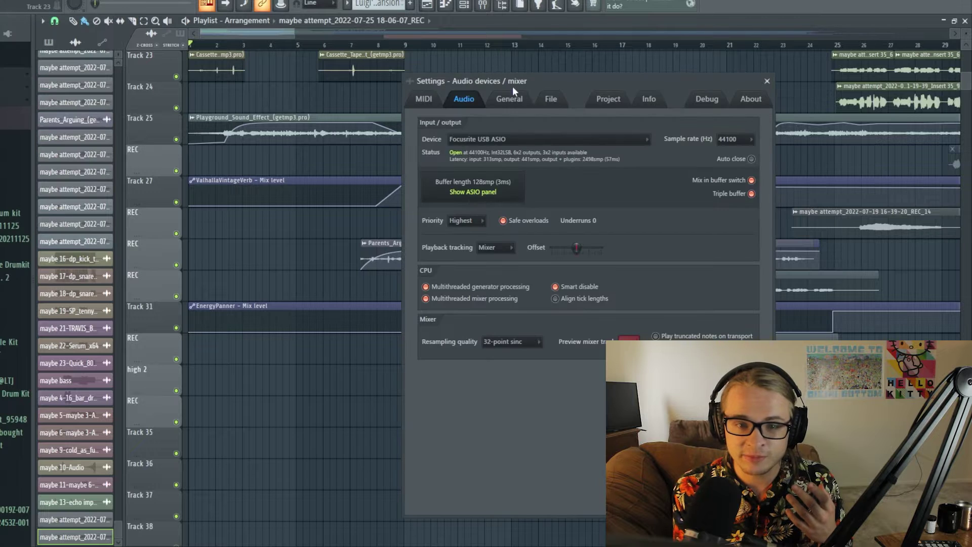
drag(514, 81, 622, 127)
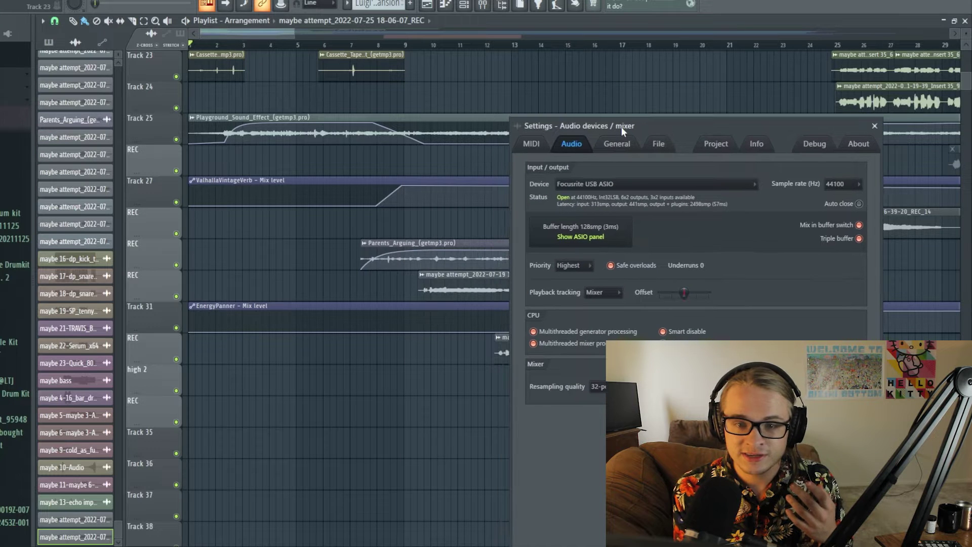
click(606, 184)
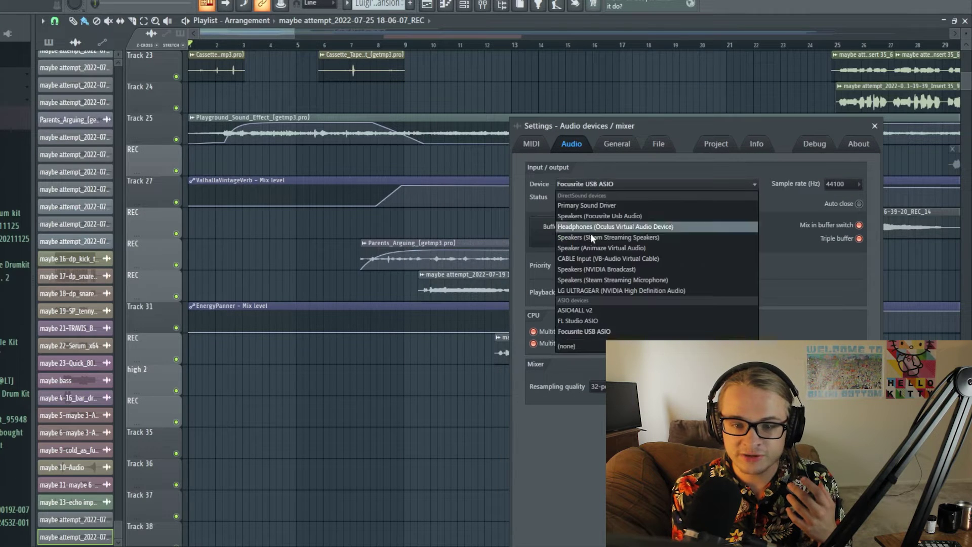
click(586, 312)
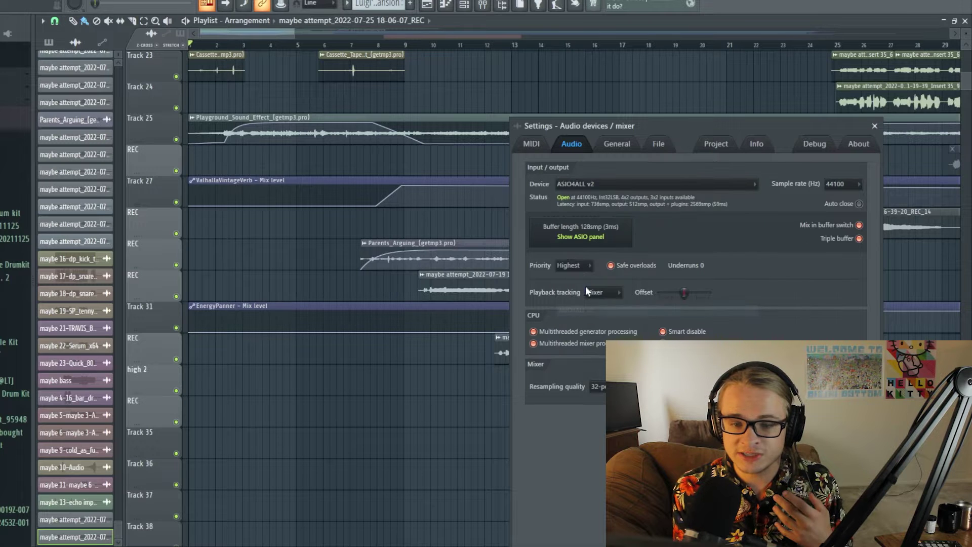
Set the ASIO4ALL buffer size to 160 samples in its control panel.
click(621, 243)
drag(449, 201, 567, 260)
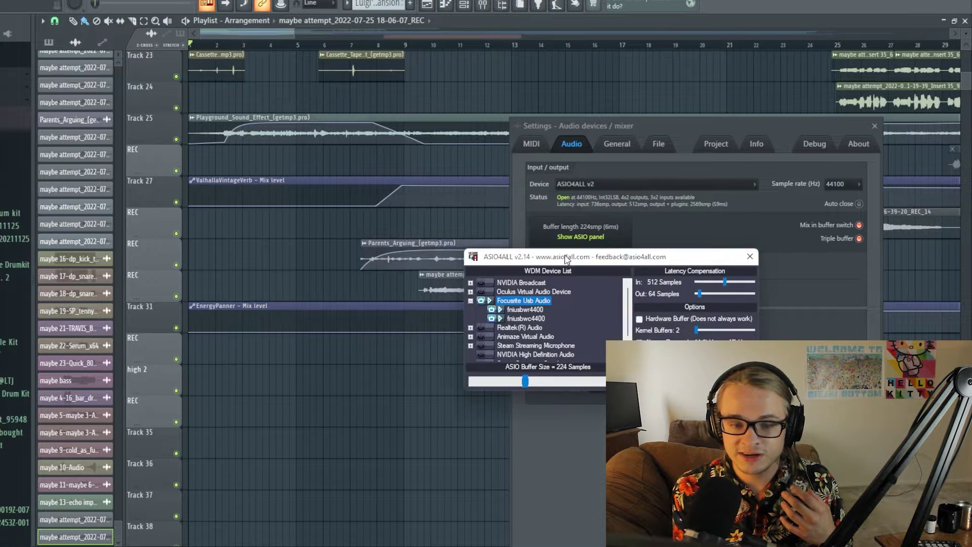
click(525, 382)
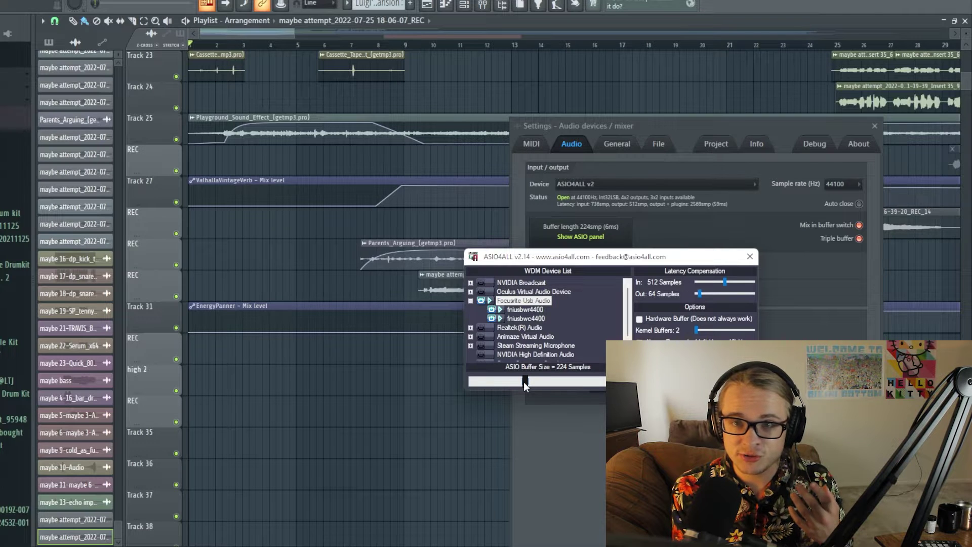
drag(492, 383, 487, 383)
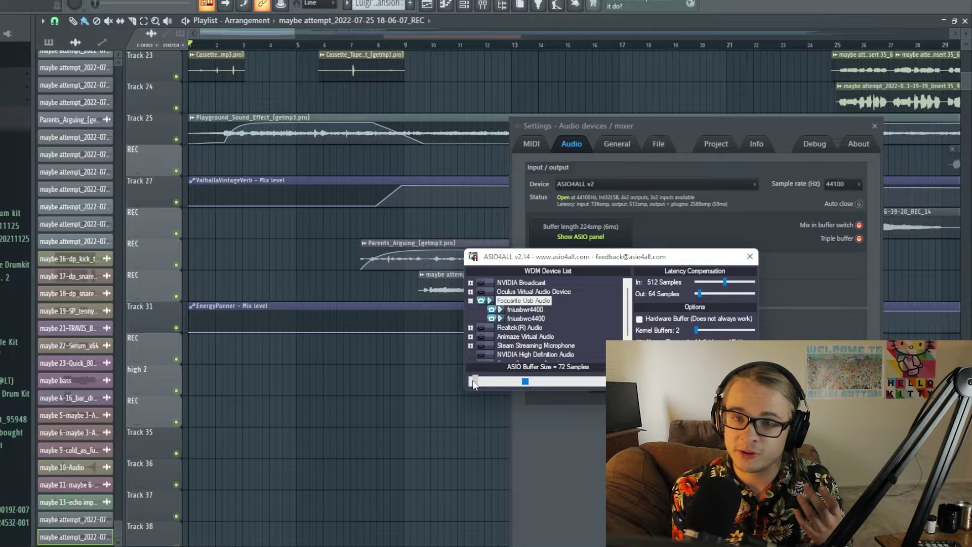
drag(475, 383, 511, 382)
click(744, 258)
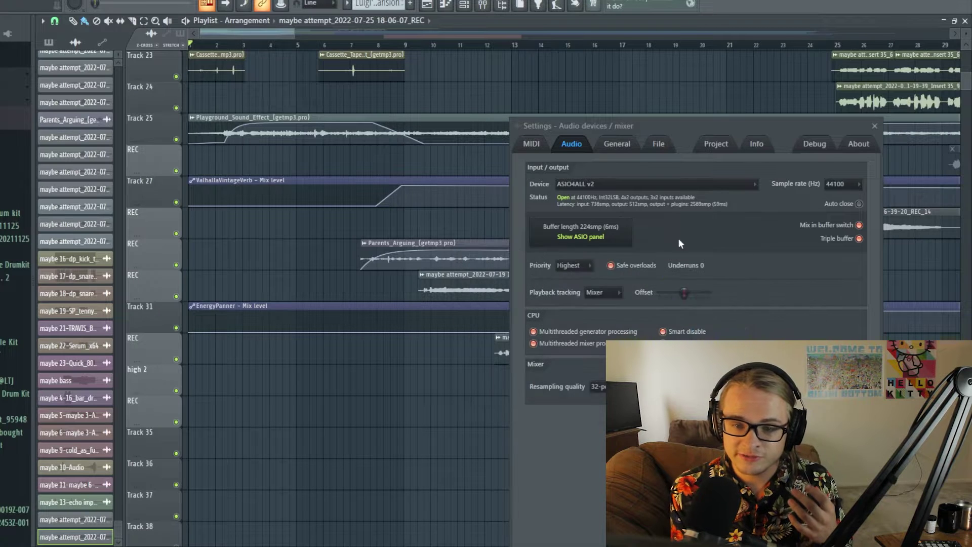
Switch the audio device back to Focusrite USB ASIO and close the settings.
click(639, 182)
click(613, 330)
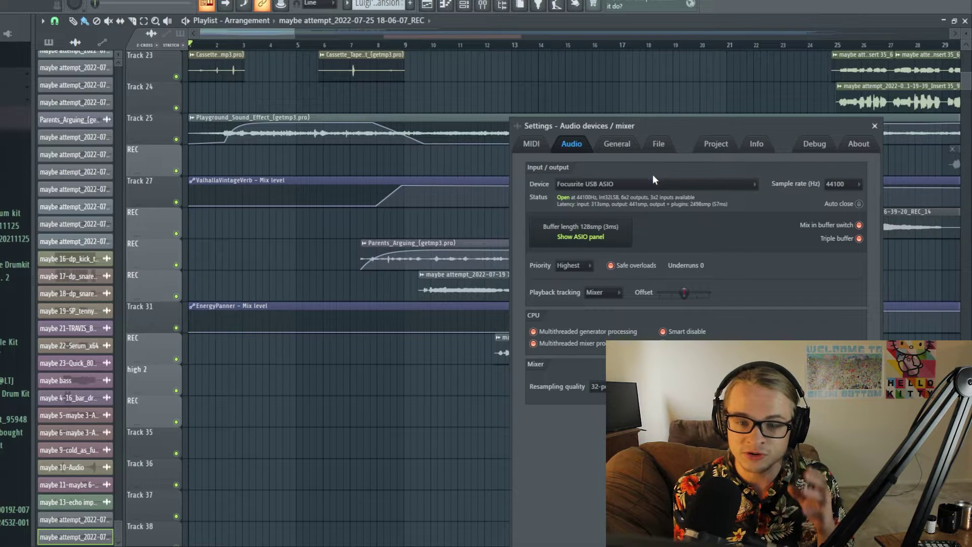
click(875, 126)
scroll(359, 107, down, 2)
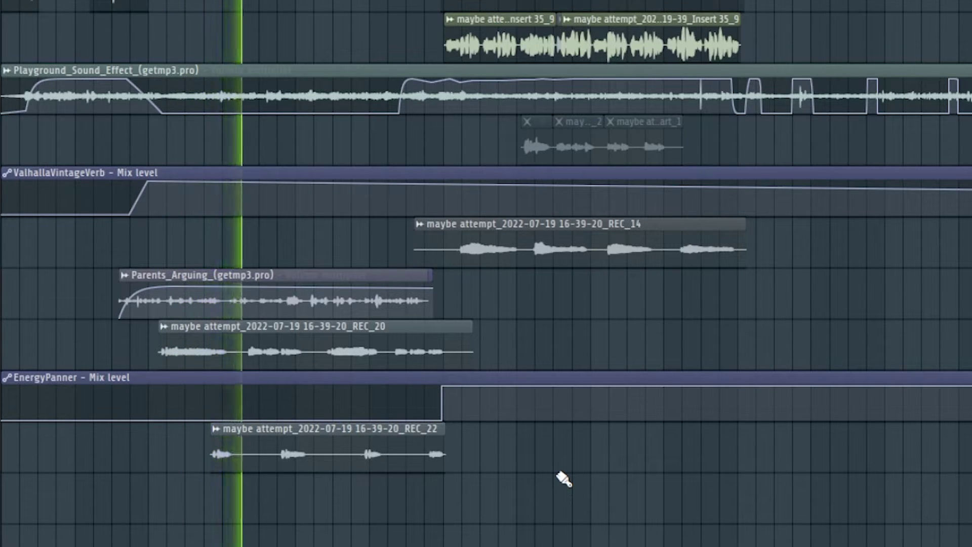
Stop song playback.
key(space)
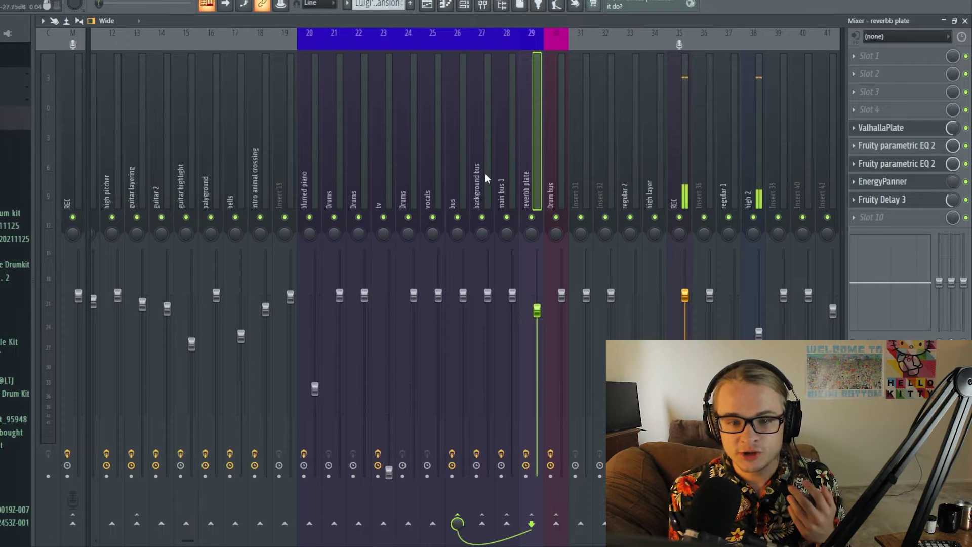
Inspect the bus, high pitcher, REC and high 2 inserts, ending on insert 35 REC.
click(448, 173)
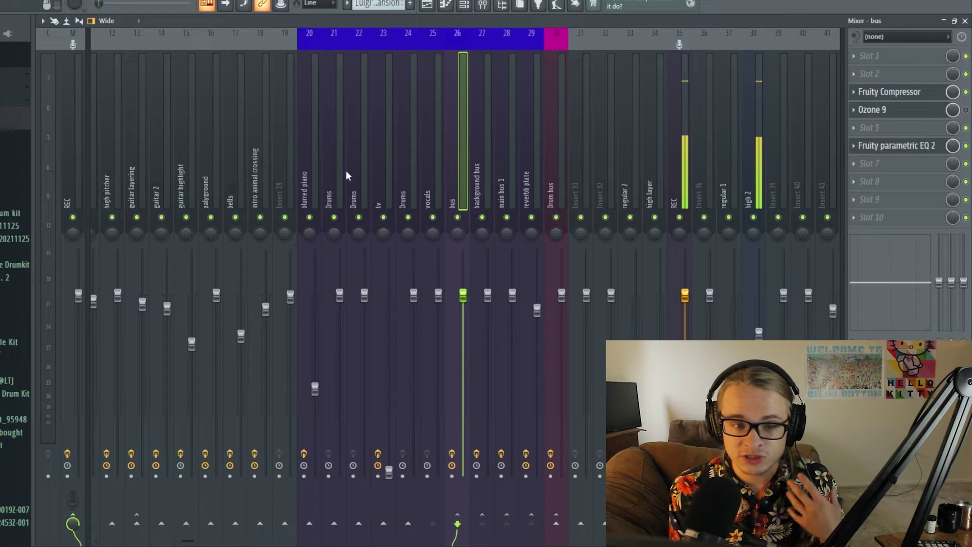
click(109, 158)
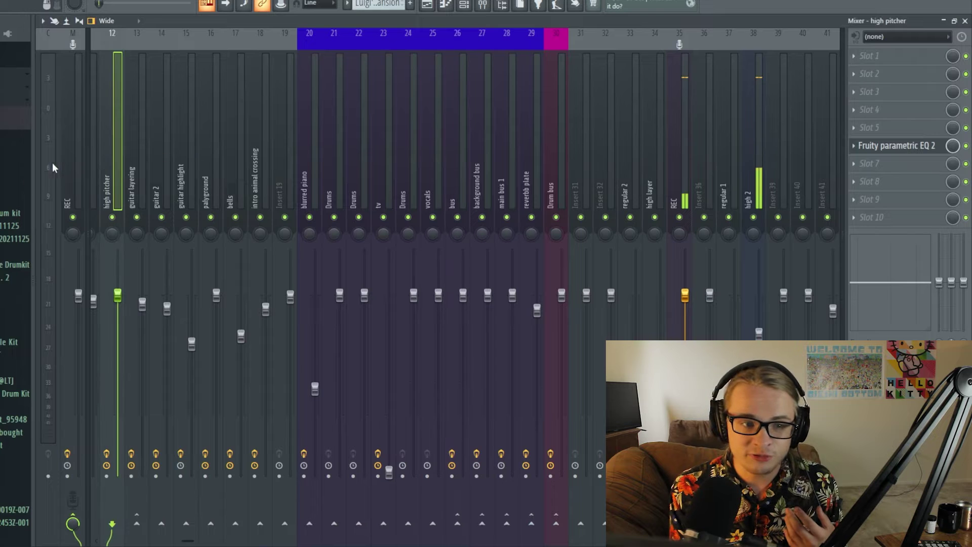
click(76, 161)
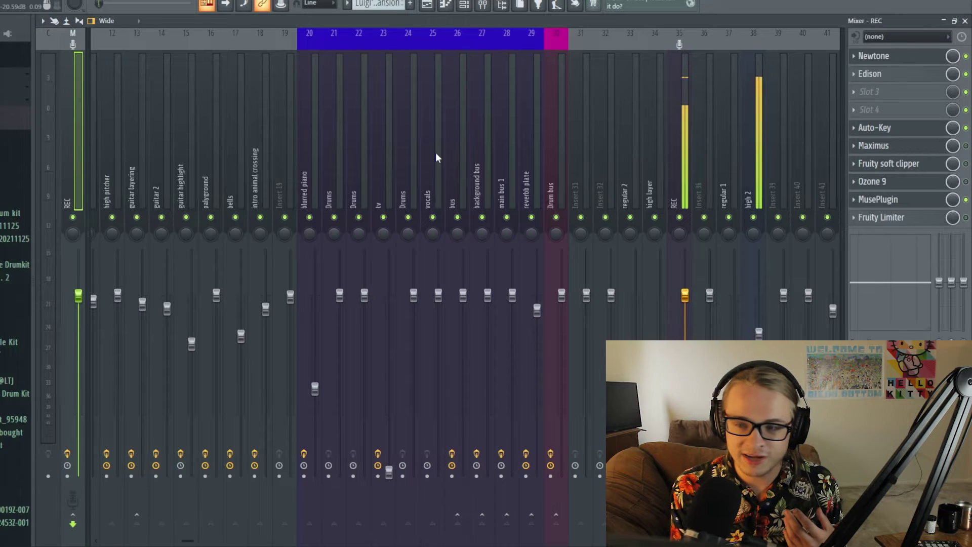
click(682, 173)
click(760, 181)
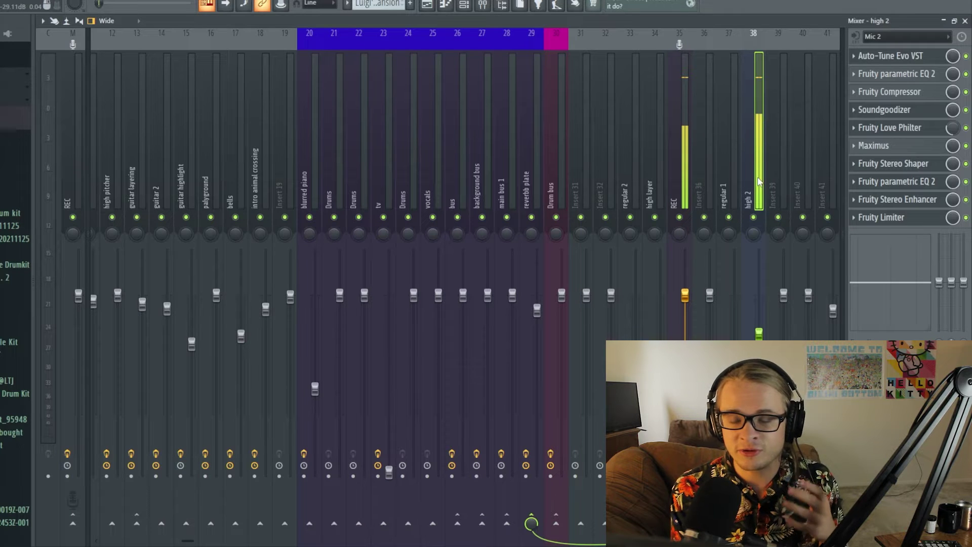
click(682, 106)
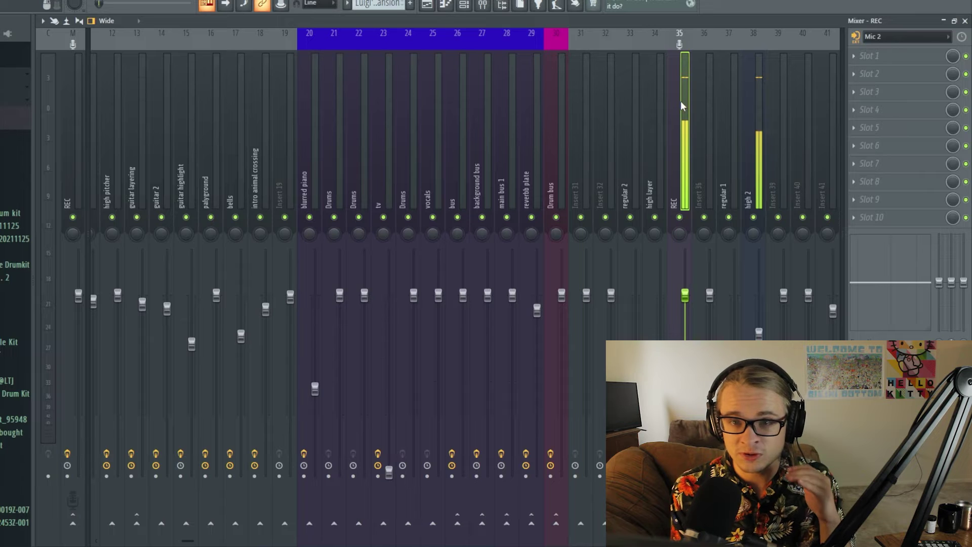
click(761, 113)
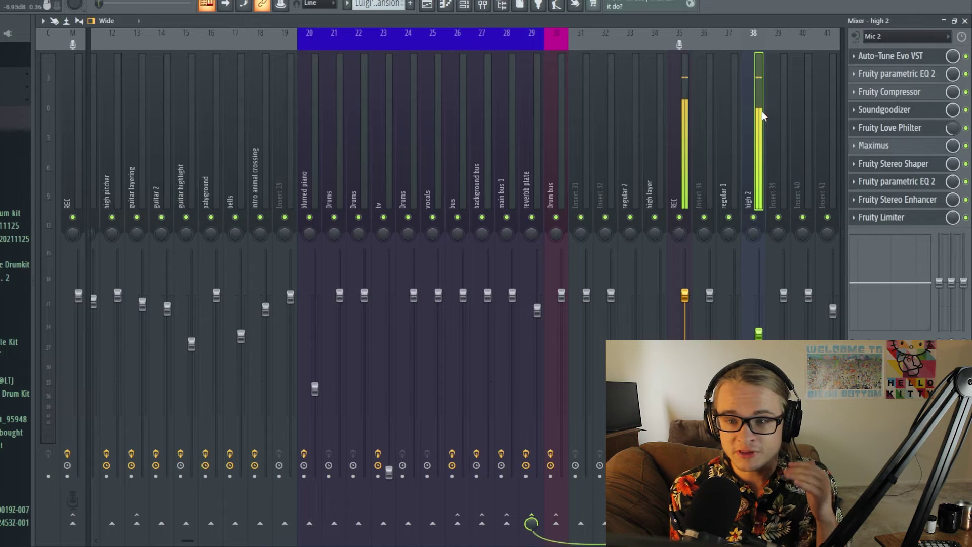
click(690, 139)
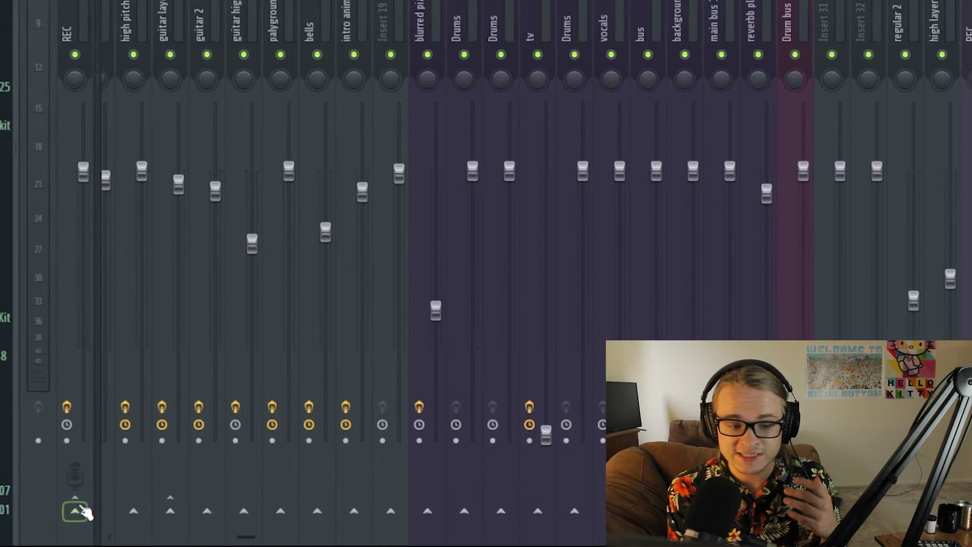
Add and remove a send on the REC strip, then select insert 38 high 2.
click(76, 513)
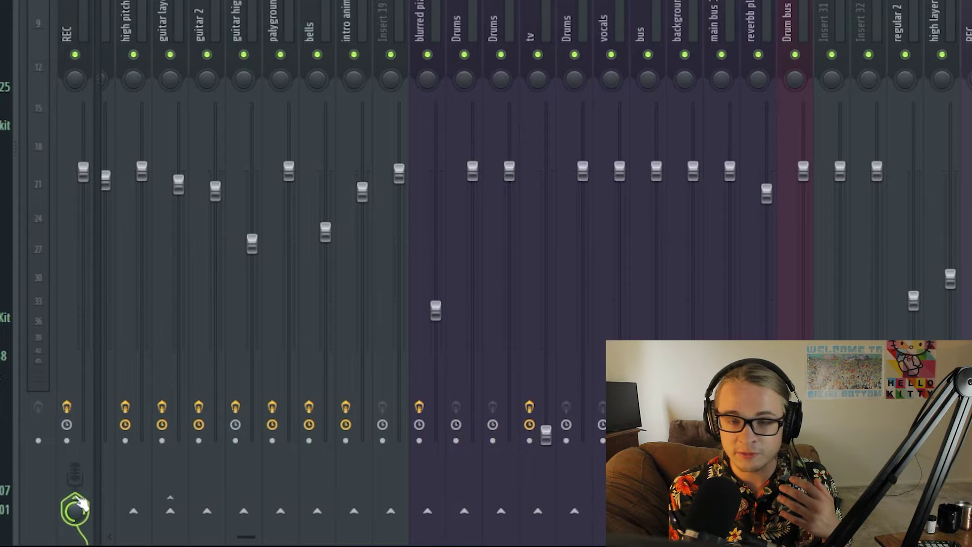
click(79, 508)
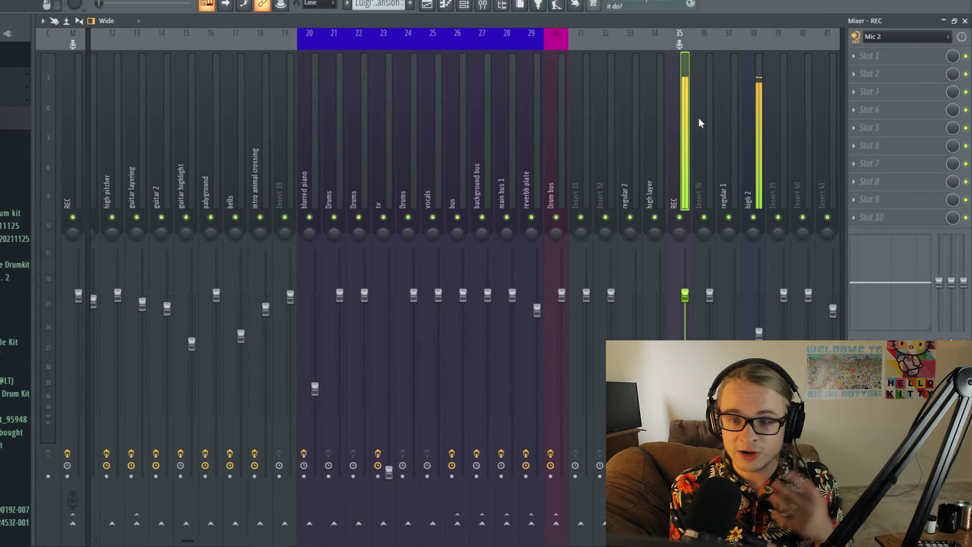
click(758, 125)
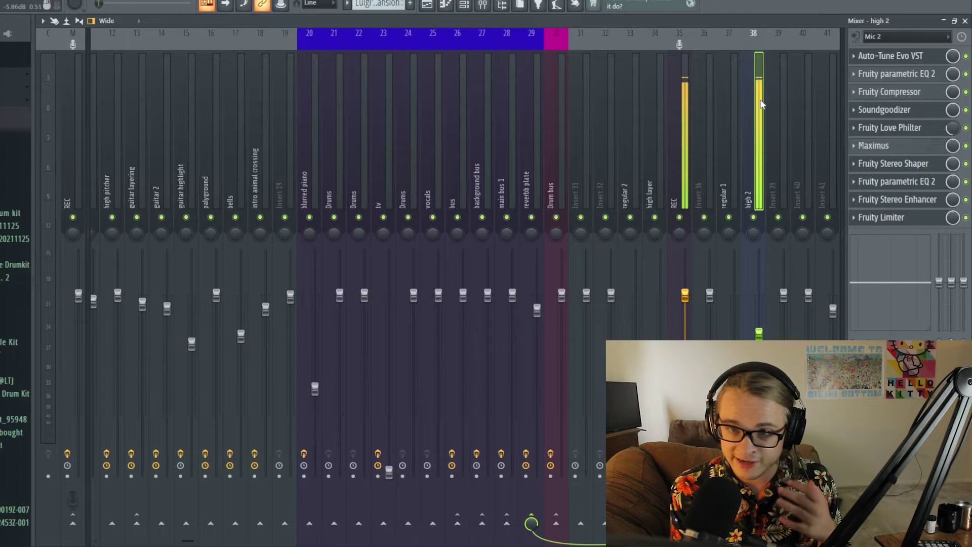
Set high 2's Mic 2 Monitor external input option to On.
click(855, 37)
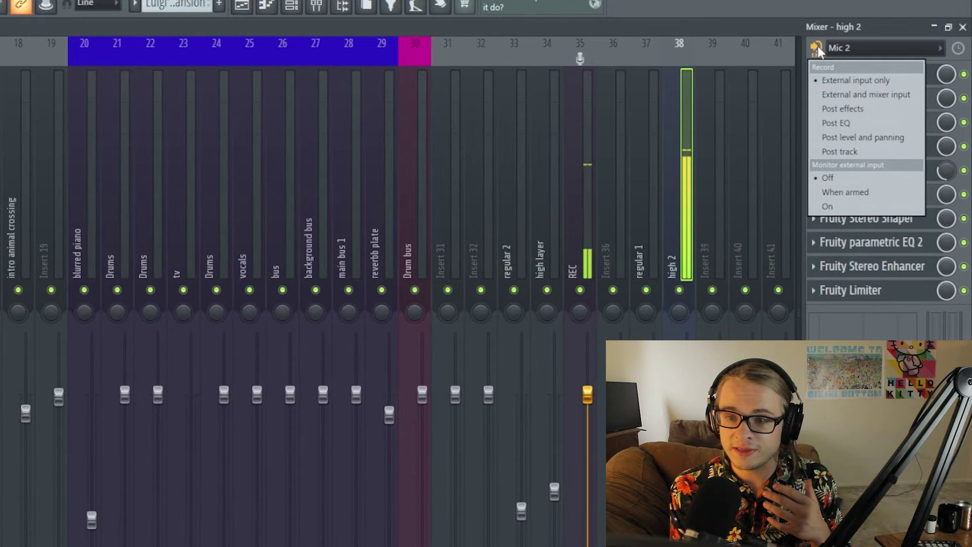
click(824, 56)
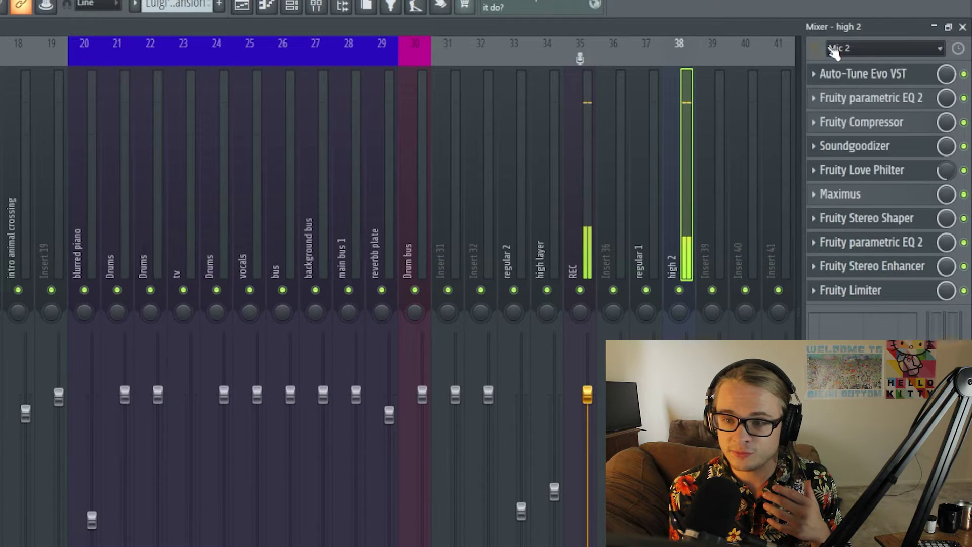
click(818, 50)
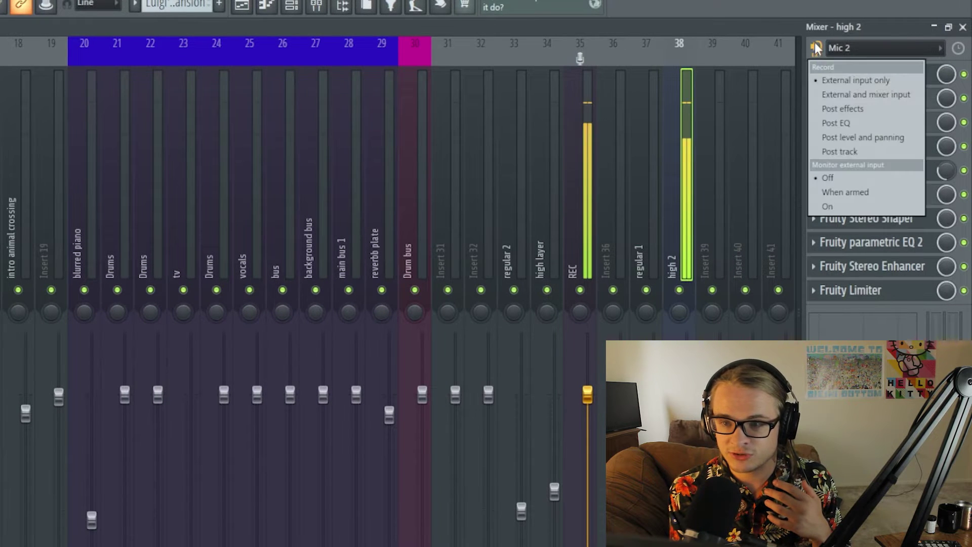
click(841, 202)
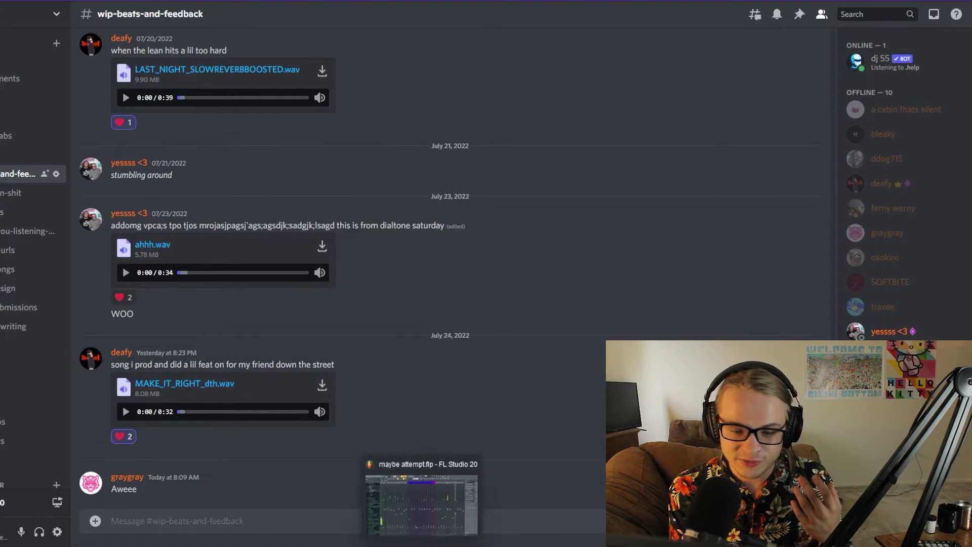
Switch from Discord back to the FL Studio window.
click(421, 482)
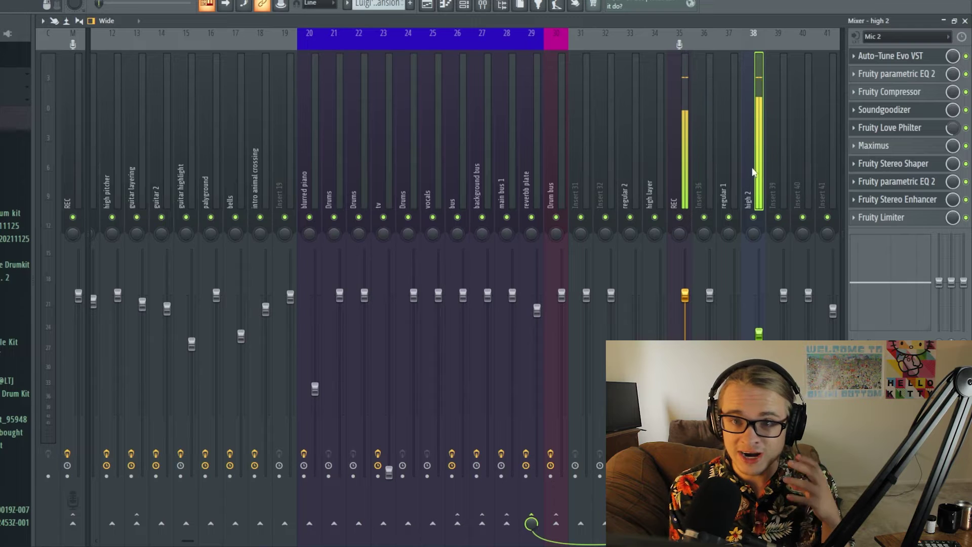
Adjust the noise gate threshold in high 2's Fruity Limiter and record-arm high 2 on Mic 2.
click(886, 217)
click(905, 220)
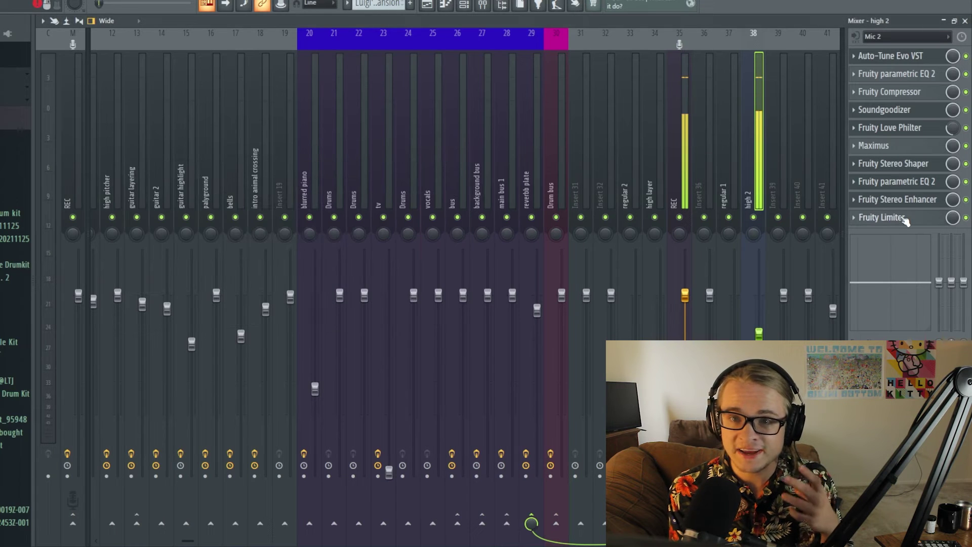
click(904, 220)
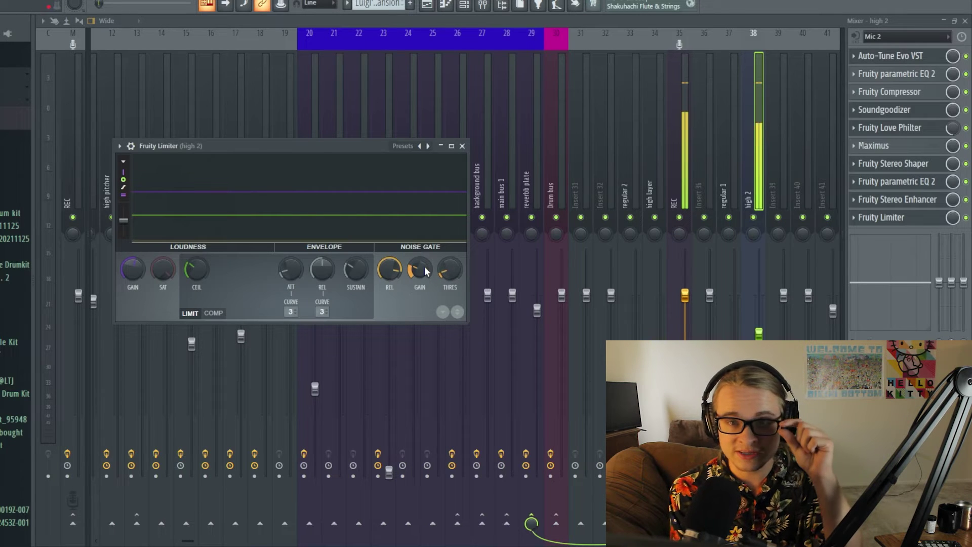
drag(449, 270, 449, 262)
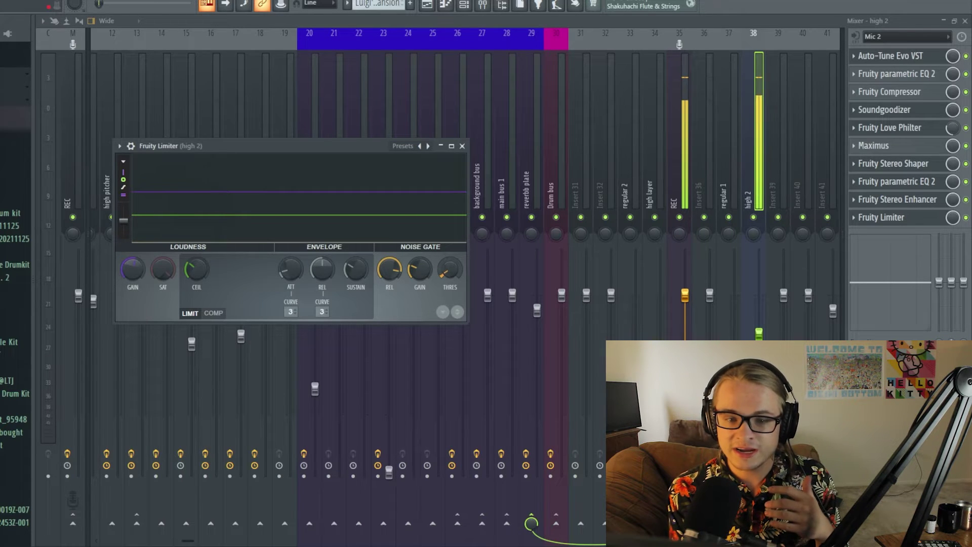
click(856, 37)
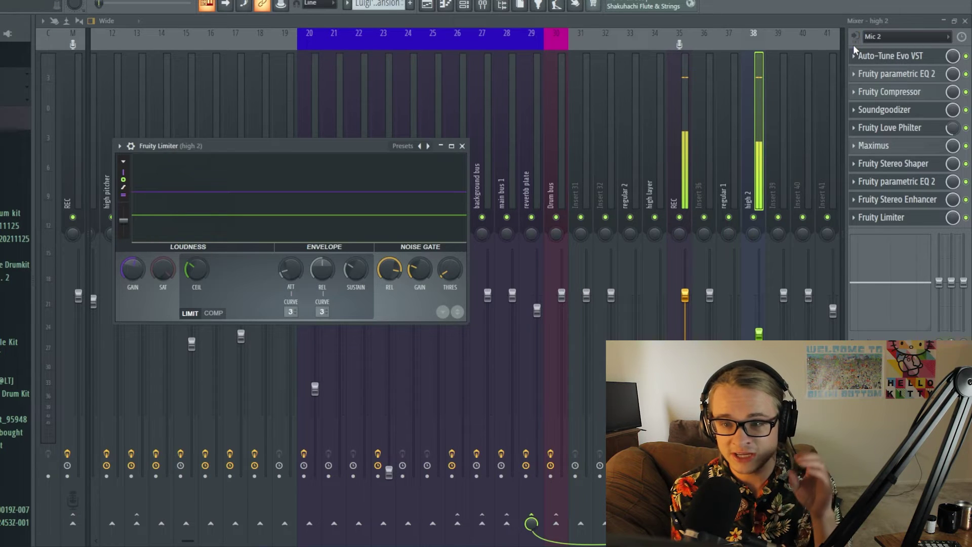
Review Mic 2's record/monitor options and input list, keeping Mic 2, then select insert 35 REC.
right_click(857, 40)
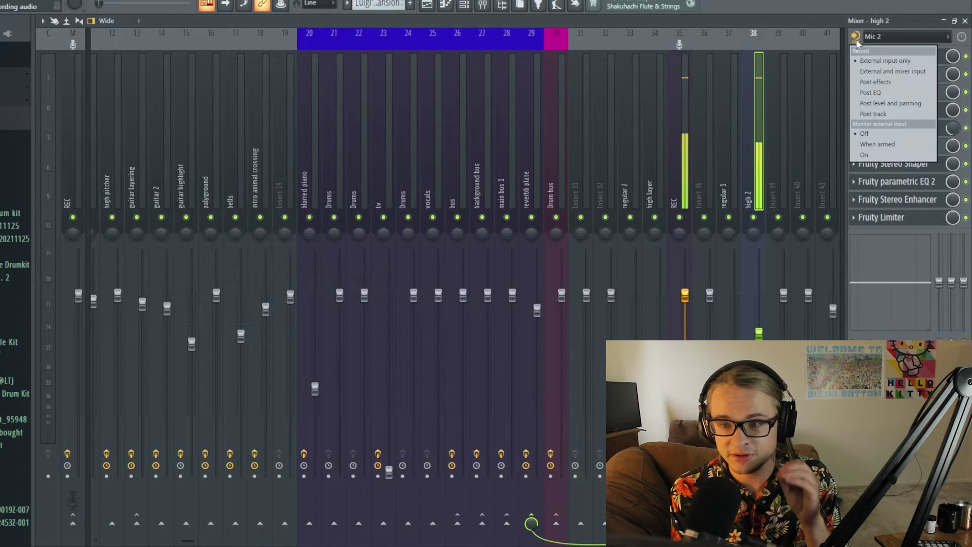
click(873, 144)
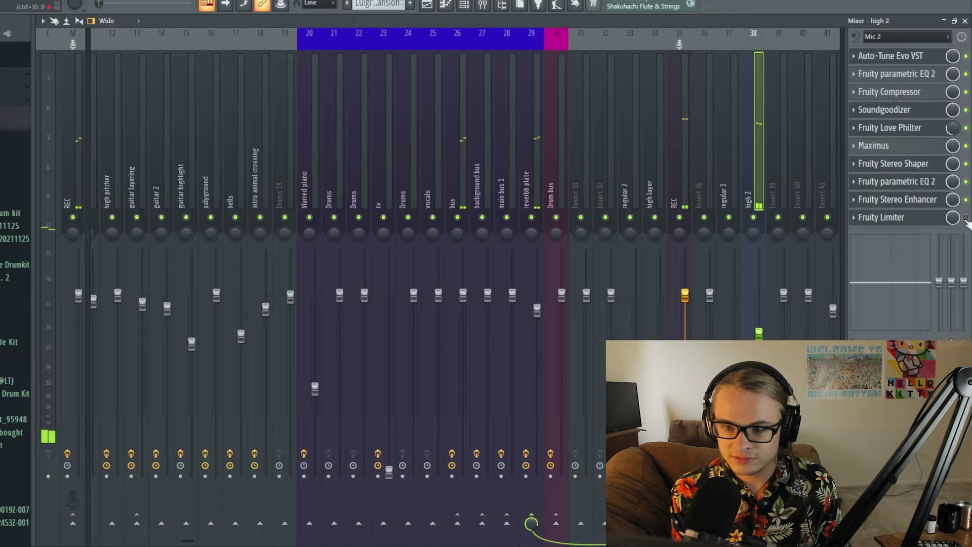
click(907, 36)
click(871, 134)
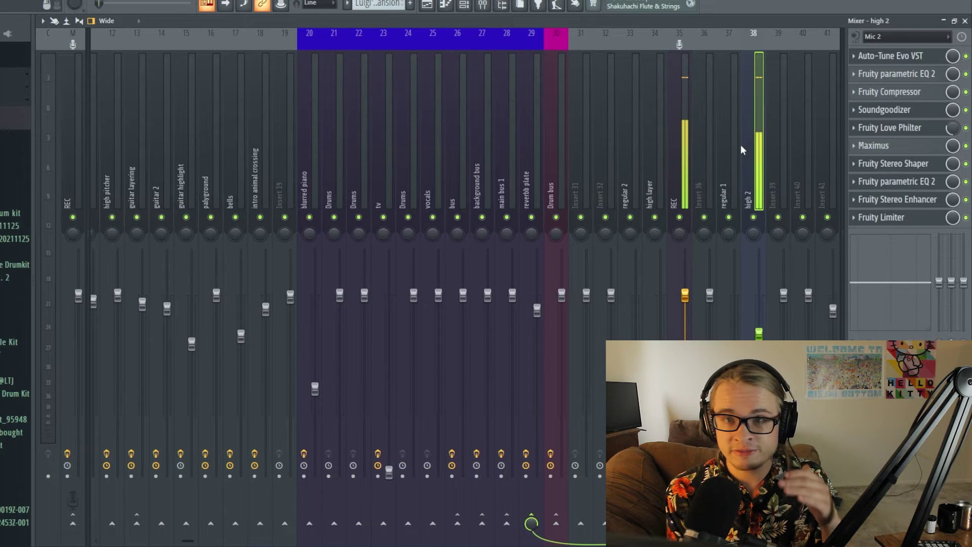
click(686, 162)
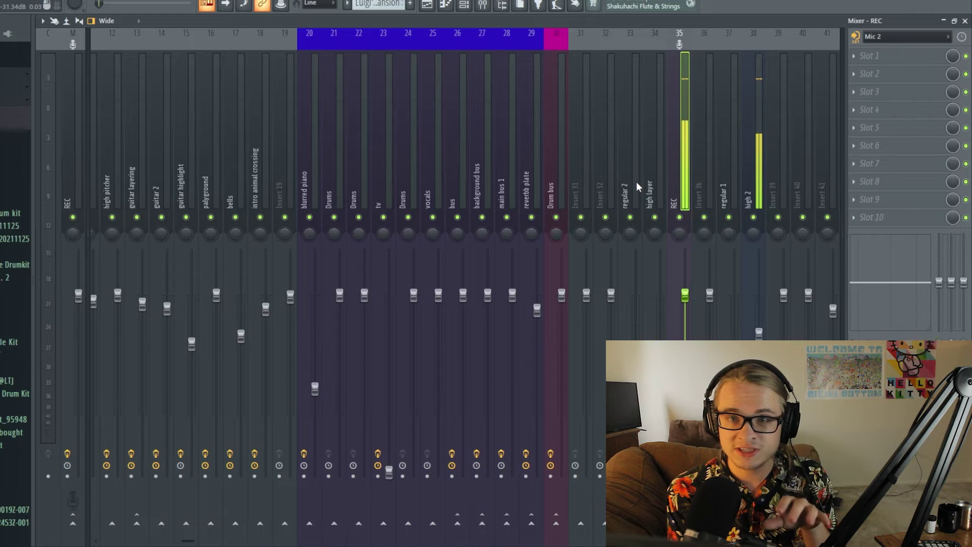
Mute the REC track holding the REC_20 take in the Playlist.
click(440, 5)
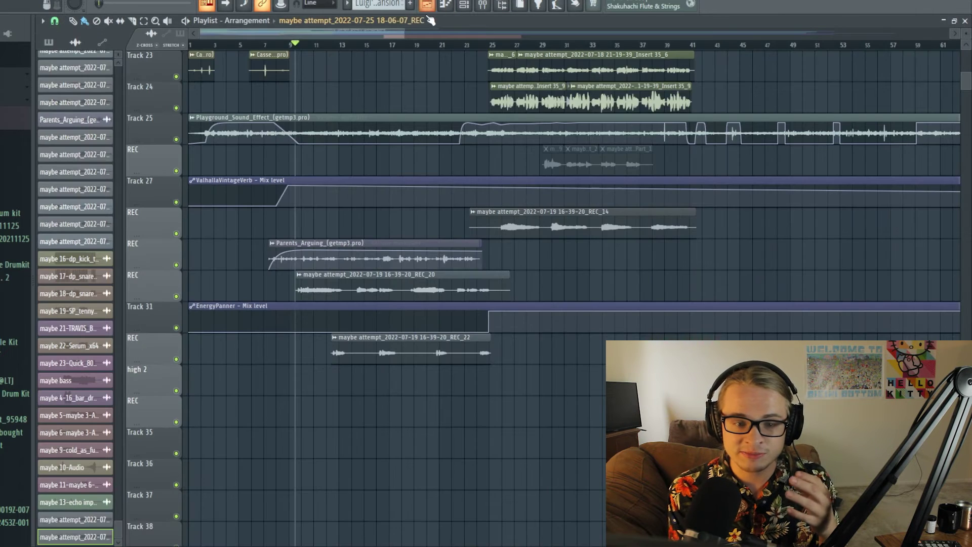
click(176, 296)
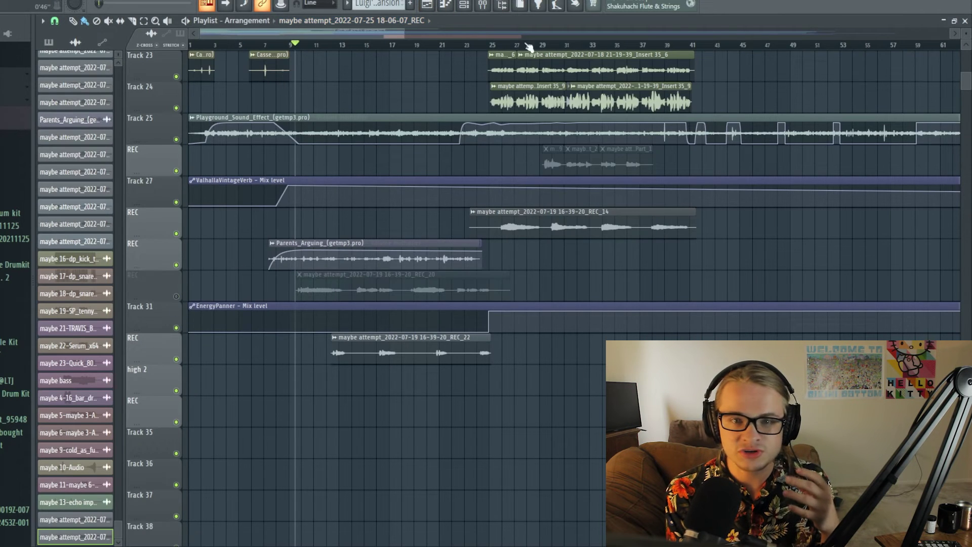
click(483, 5)
click(439, 5)
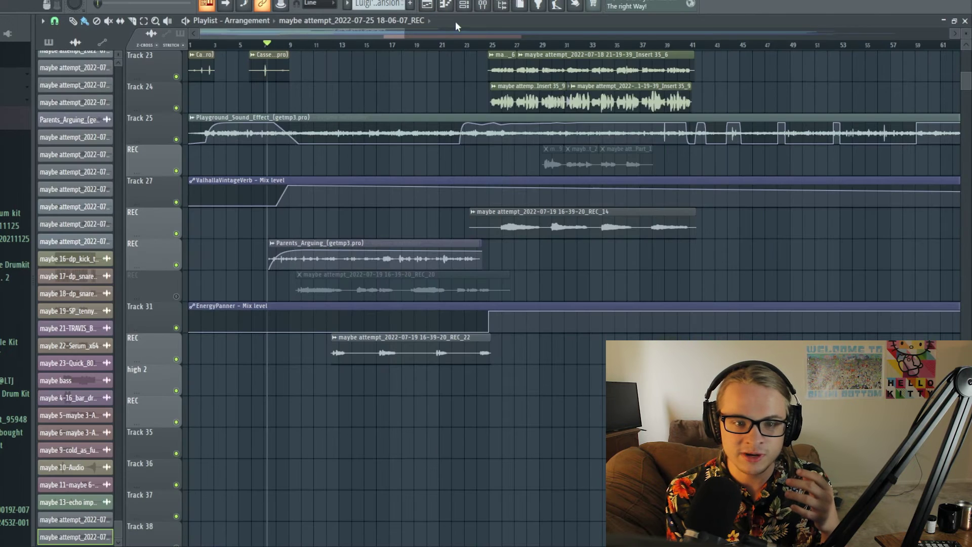
click(483, 5)
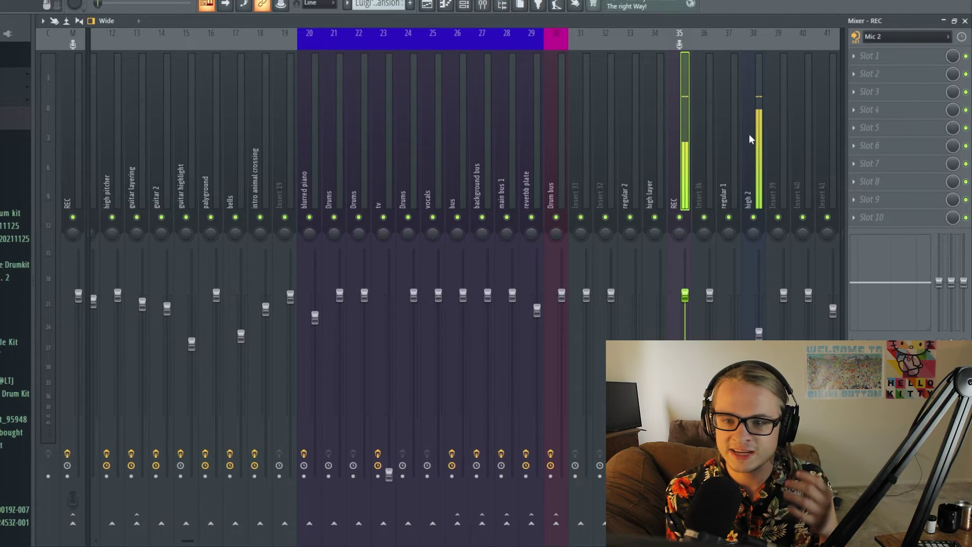
Select the high 2 insert and bring up its Mic 2 recording and monitoring options.
click(861, 74)
click(679, 197)
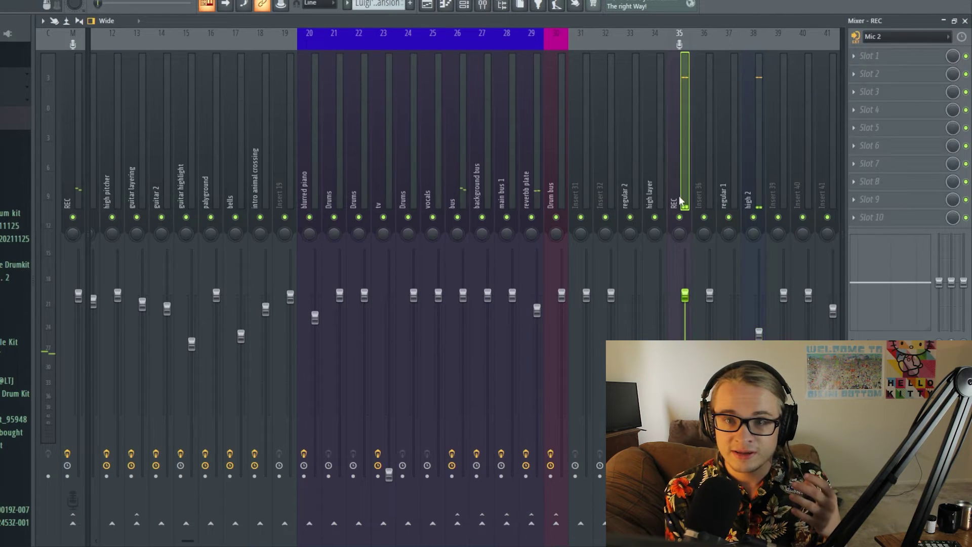
click(753, 142)
click(710, 174)
click(749, 203)
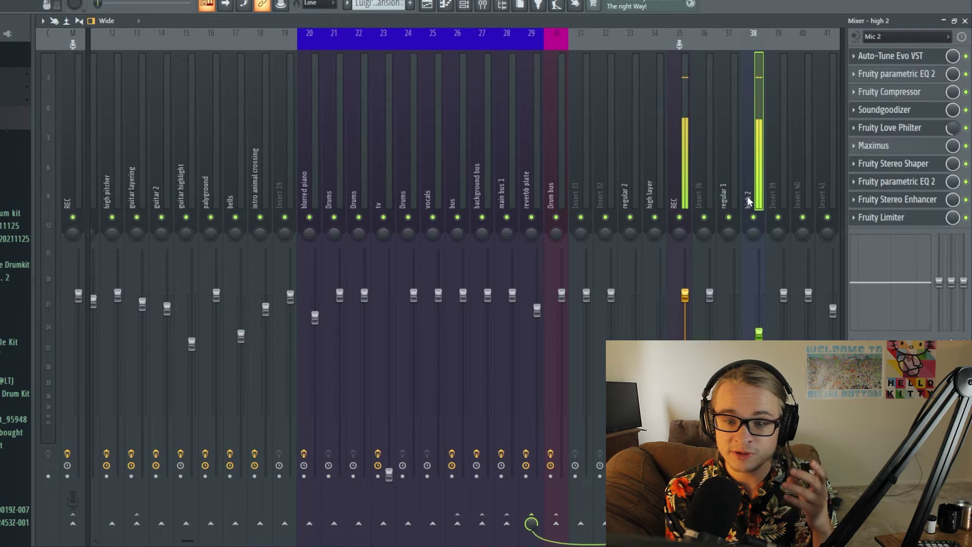
click(685, 173)
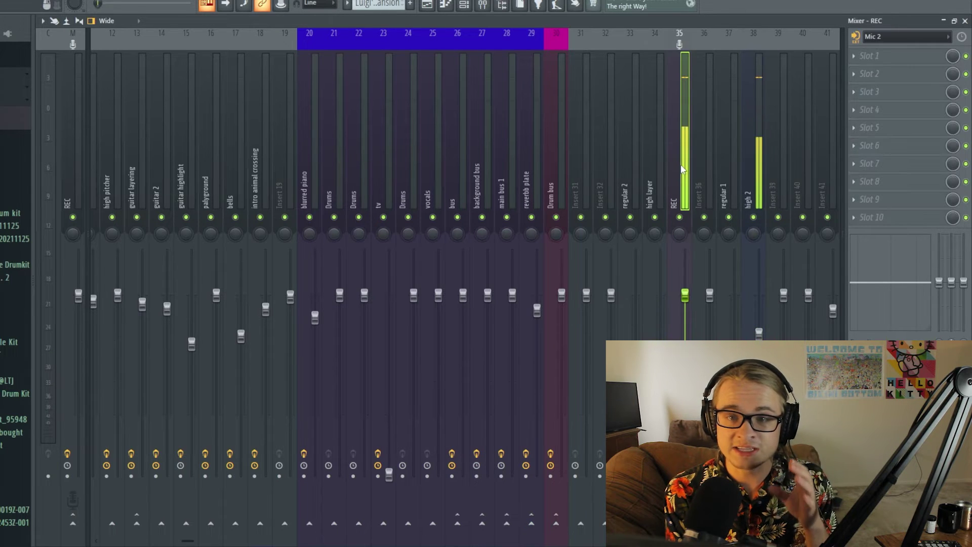
click(753, 163)
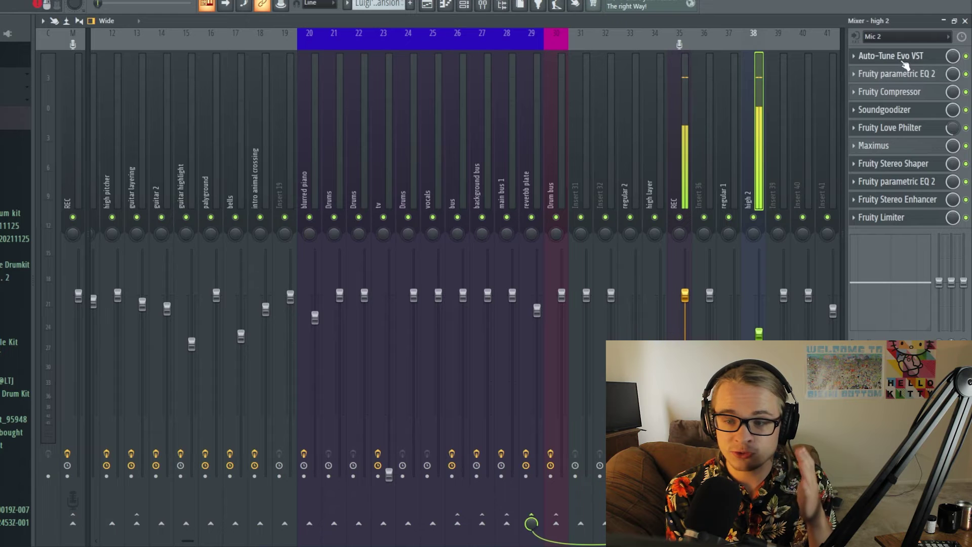
click(856, 36)
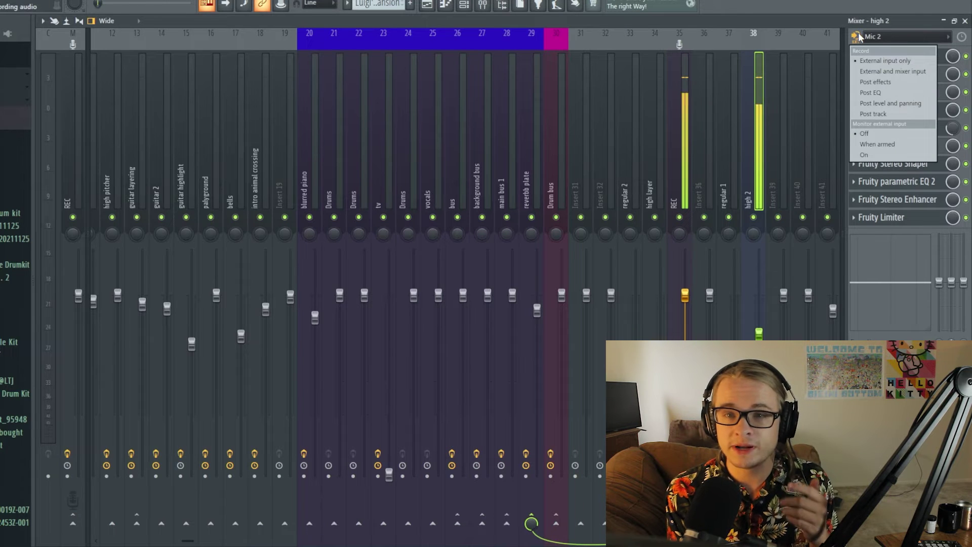
Record a new REC_4 vocal take in the Playlist.
key(Escape)
key(F5)
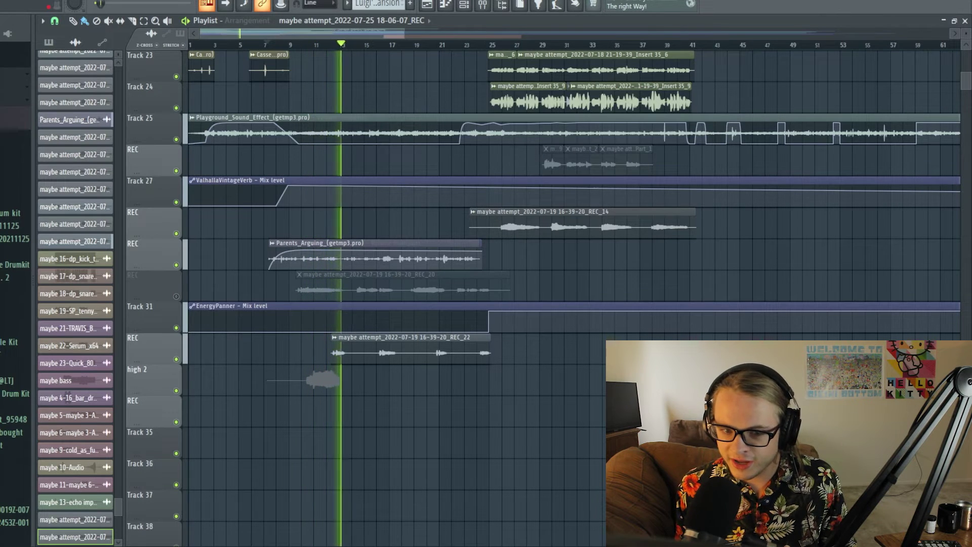
key(space)
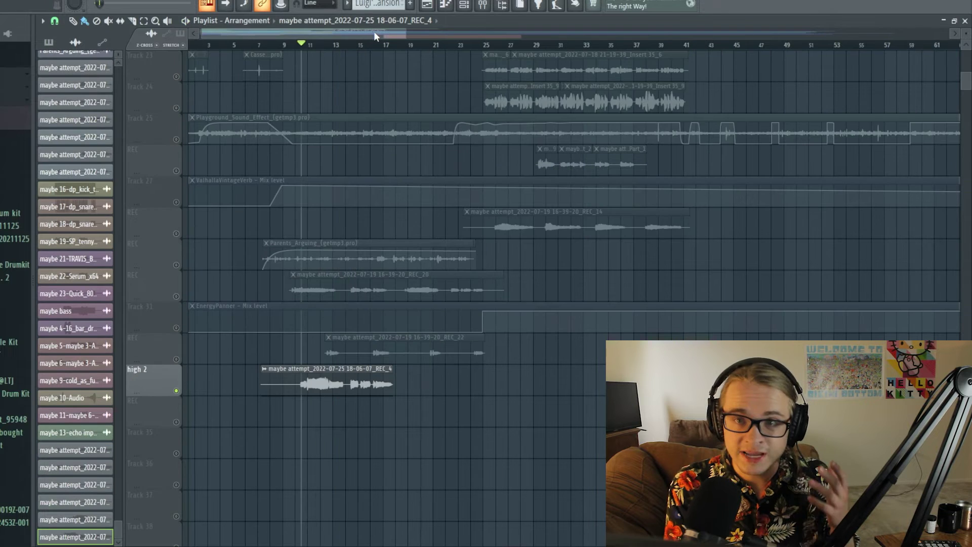
Play the new take back from around bar 8, then return to the Mixer.
click(271, 45)
key(space)
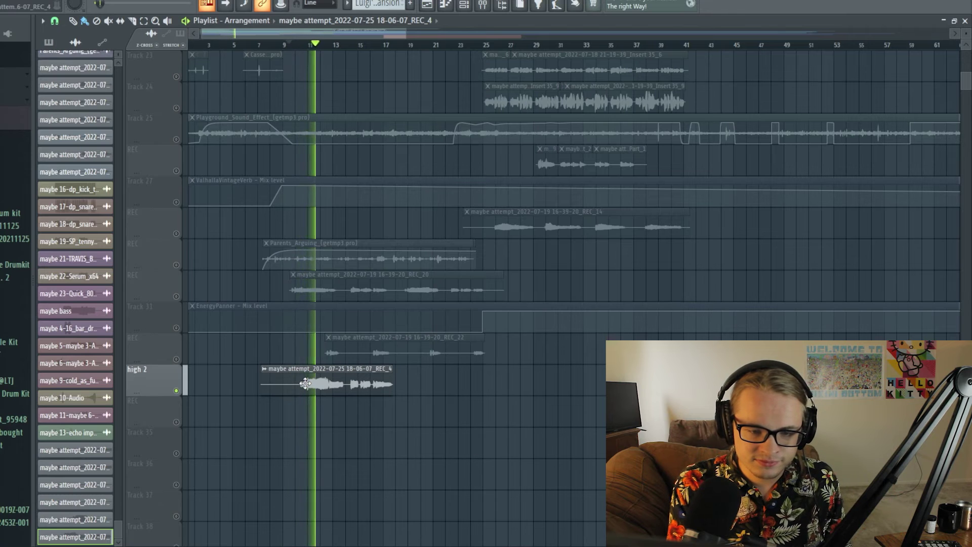
key(space)
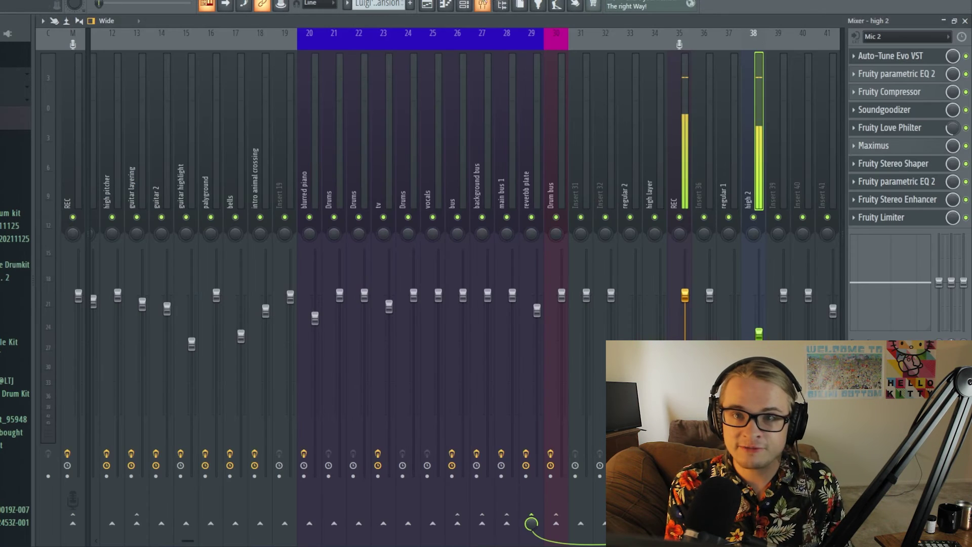
click(484, 5)
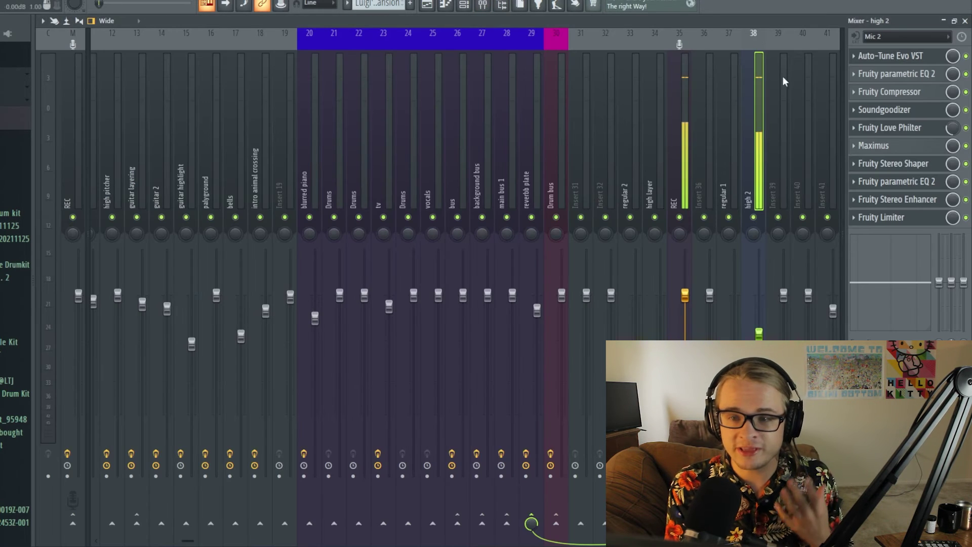
Select the REC insert, return to high 2, and check Mic 2's recording options.
click(673, 104)
click(754, 109)
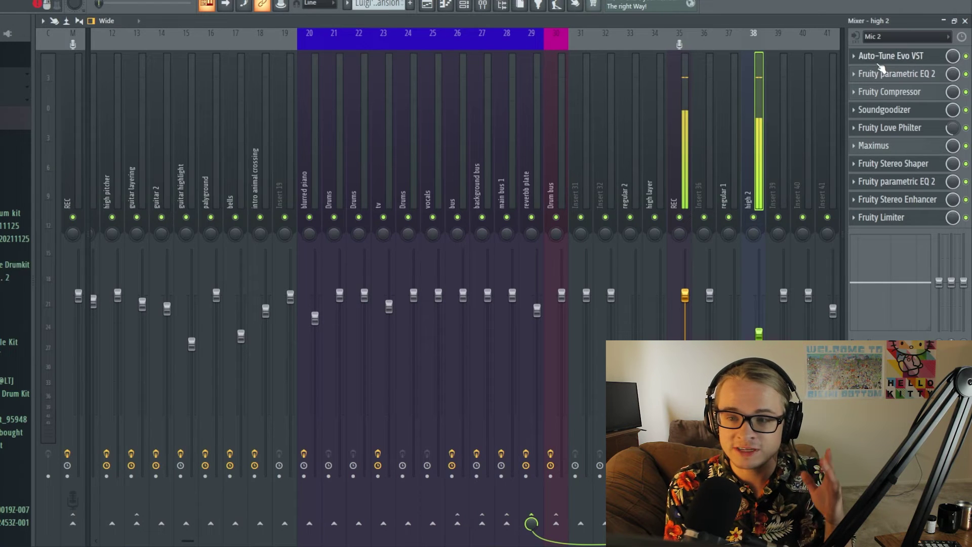
click(428, 4)
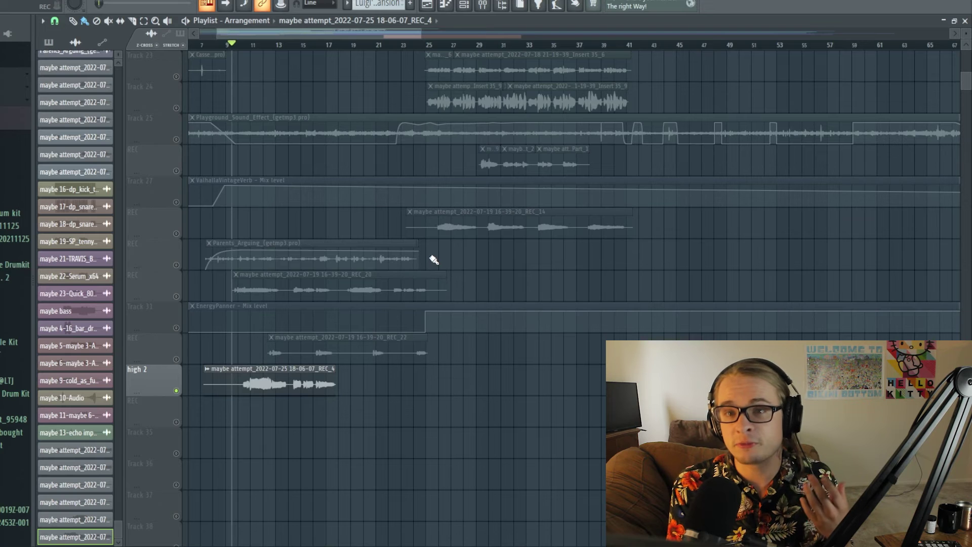
key(F9)
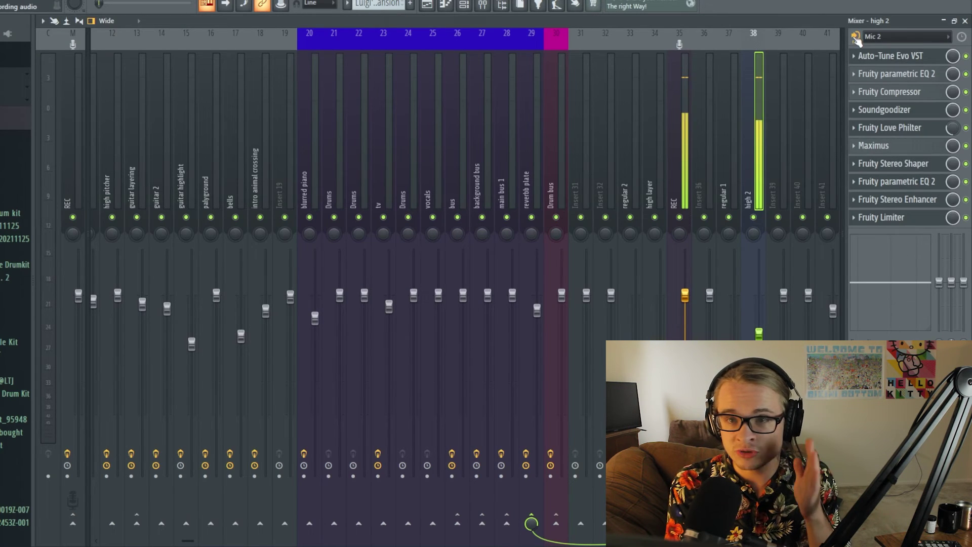
click(856, 37)
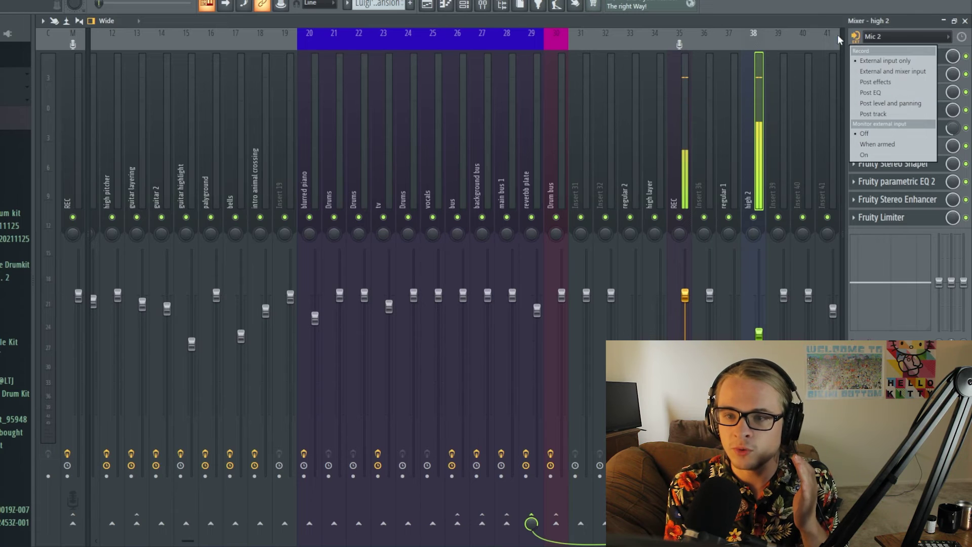
click(431, 7)
Toggle between Playlist and Mixer, then open high 2's Fruity Limiter with its noise gate settings.
click(428, 5)
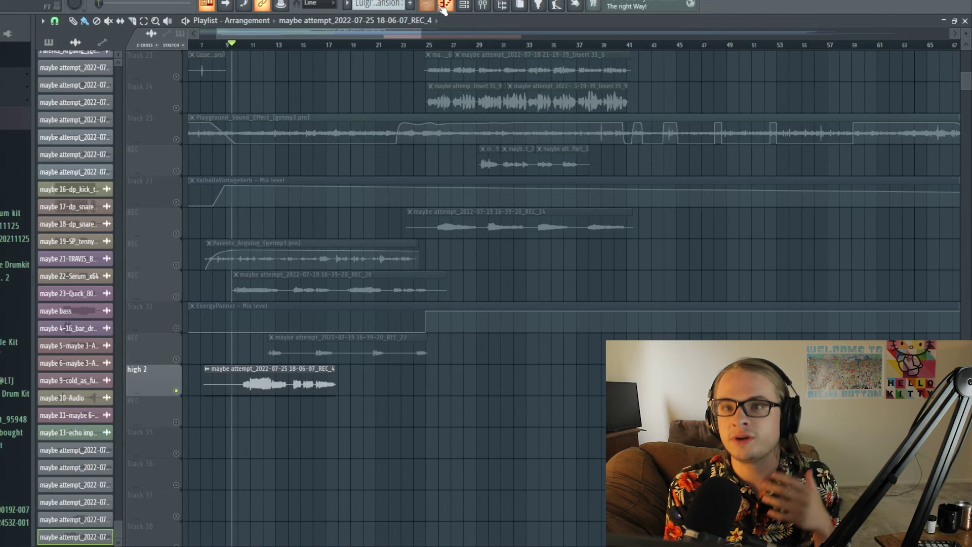
click(443, 6)
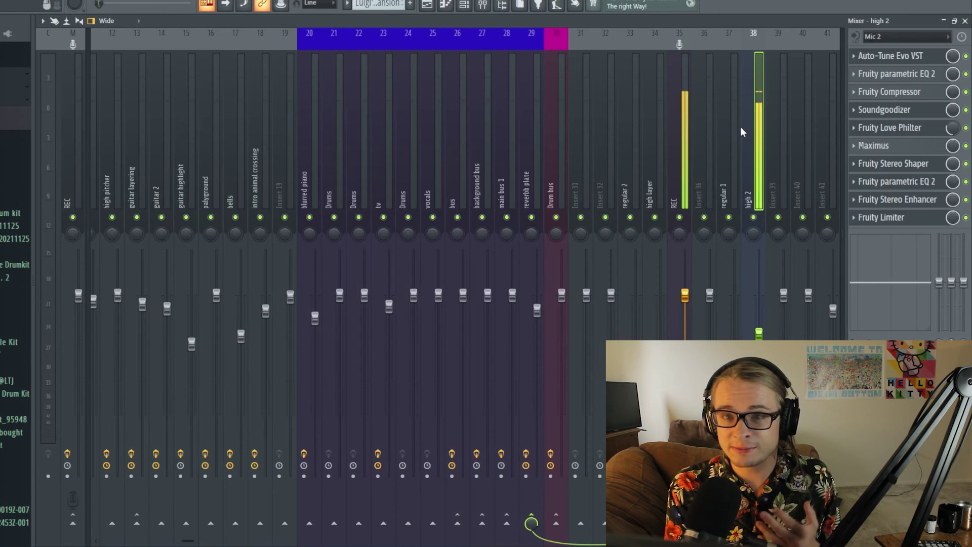
click(434, 5)
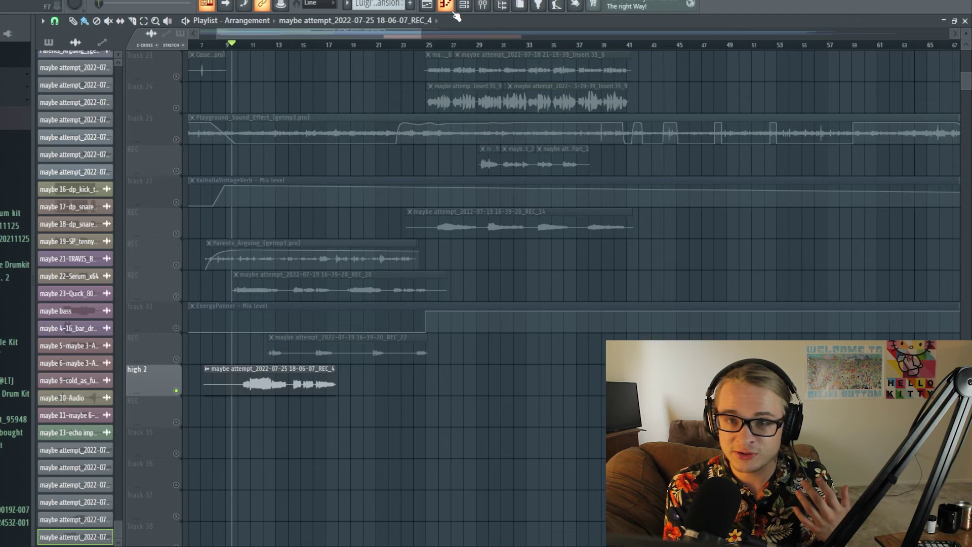
click(483, 6)
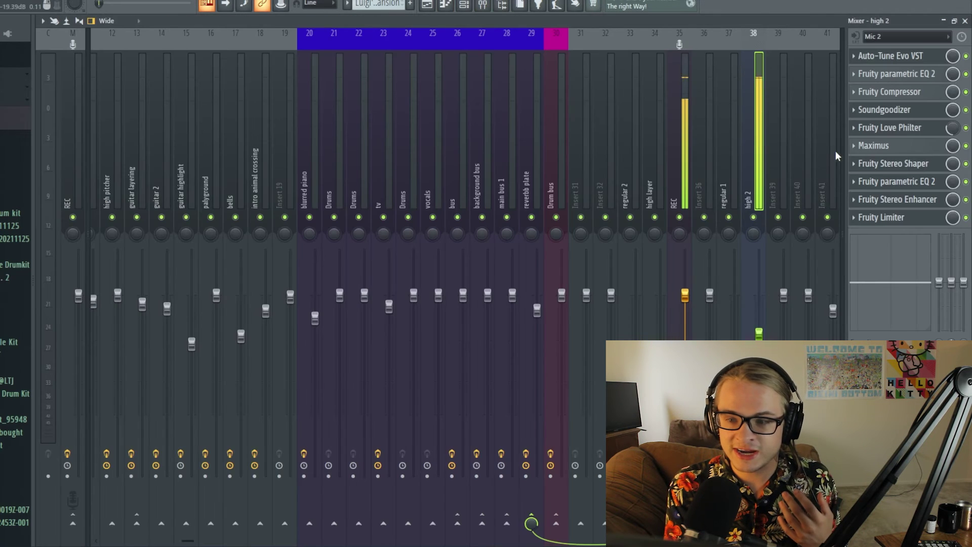
click(891, 221)
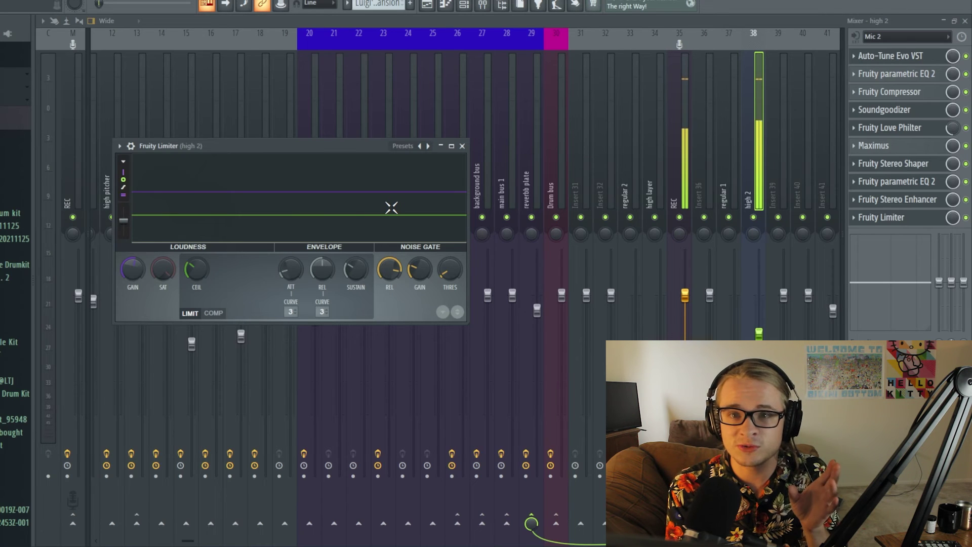
Bring the Playlist arrangement showing the REC_4 take on high 2 to the front.
key(F5)
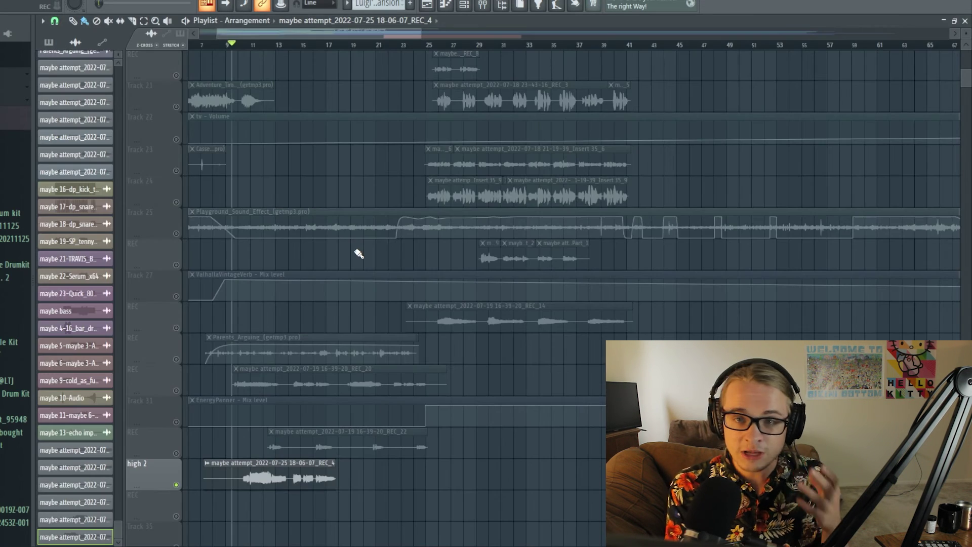